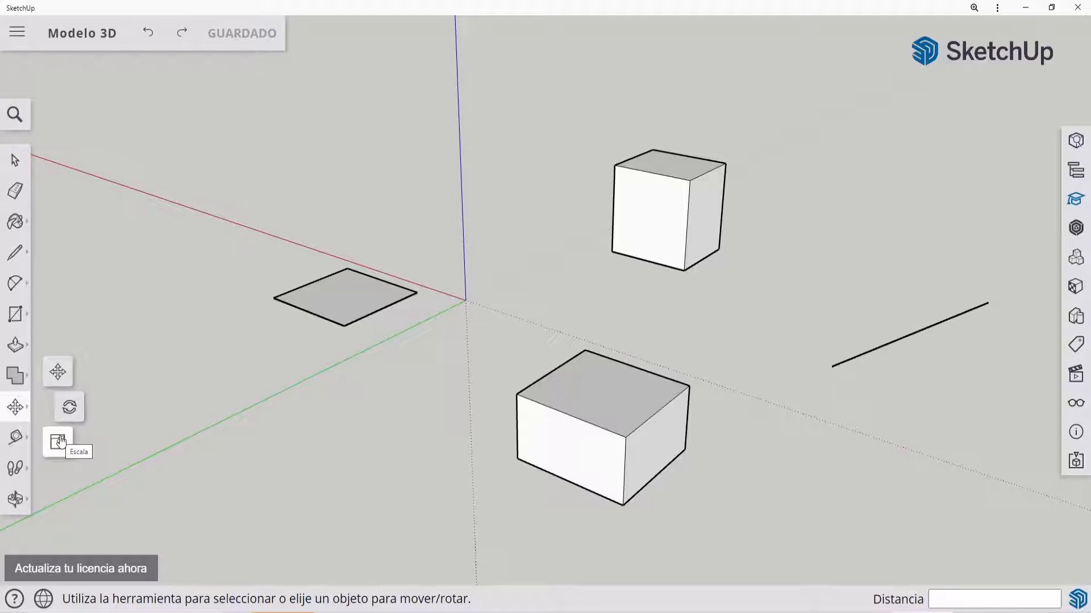
Select the flat rectangle, the large box together with the line, and the small cube in turn, and clear the selection.
{"action": "left_click", "coordinate": [59, 441]}
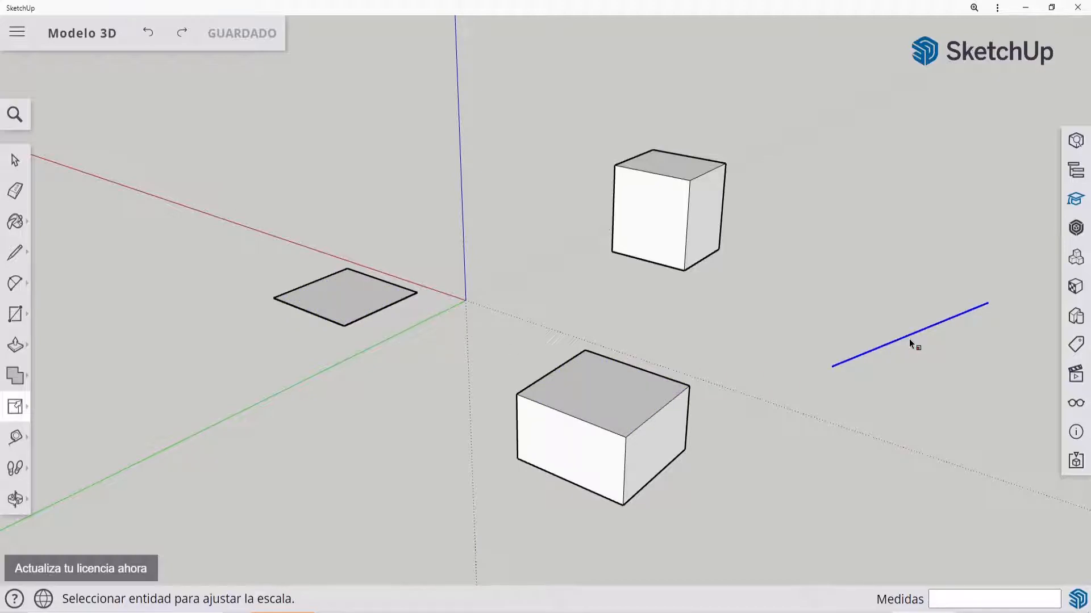
{"action": "left_click", "coordinate": [17, 160]}
{"action": "left_click_drag", "start_coordinate": [227, 216], "coordinate": [436, 363]}
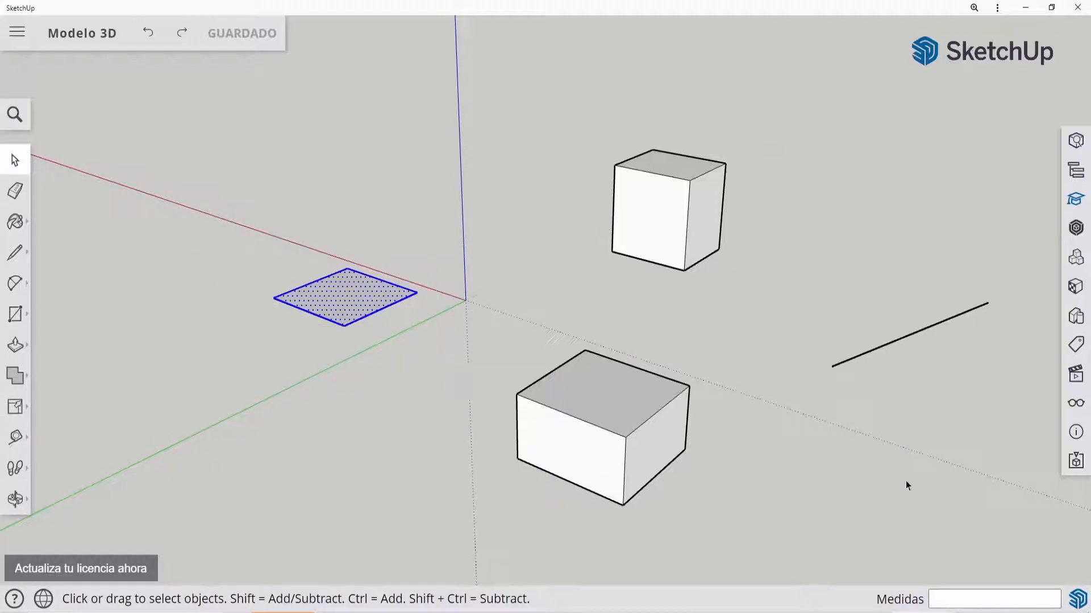
{"action": "left_click_drag", "start_coordinate": [1040, 534], "coordinate": [463, 296]}
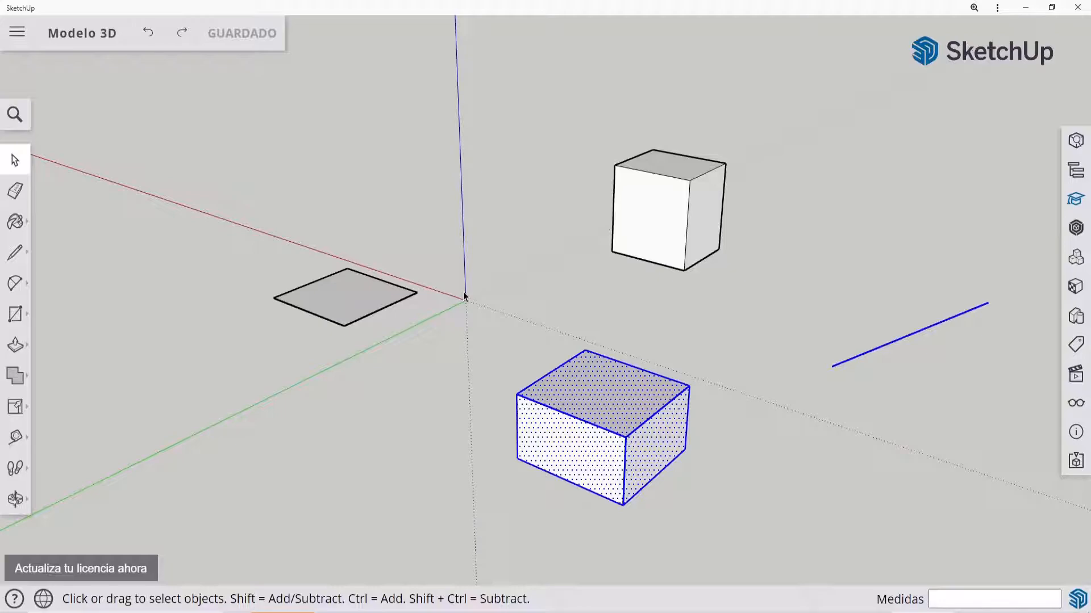
{"action": "left_click_drag", "start_coordinate": [220, 128], "coordinate": [557, 122]}
{"action": "left_click", "coordinate": [778, 327]}
{"action": "left_click", "coordinate": [649, 224]}
{"action": "left_click", "coordinate": [826, 272]}
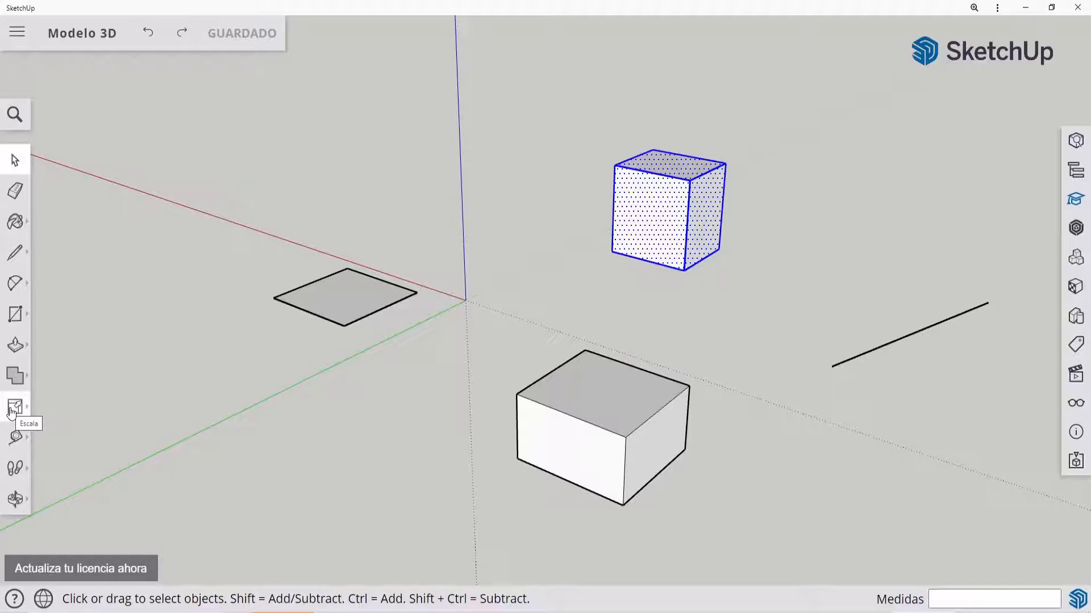
{"action": "left_click", "coordinate": [87, 220]}
Select only the front vertical edge of the large box and clear the selection.
{"action": "left_click", "coordinate": [17, 406]}
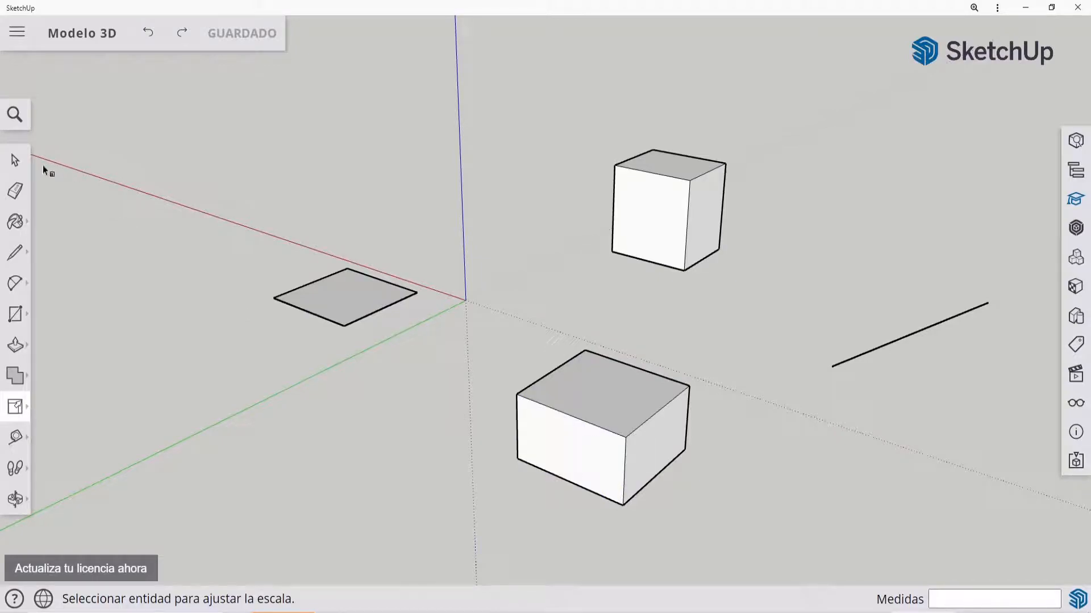
{"action": "left_click", "coordinate": [15, 163]}
{"action": "left_click", "coordinate": [625, 458]}
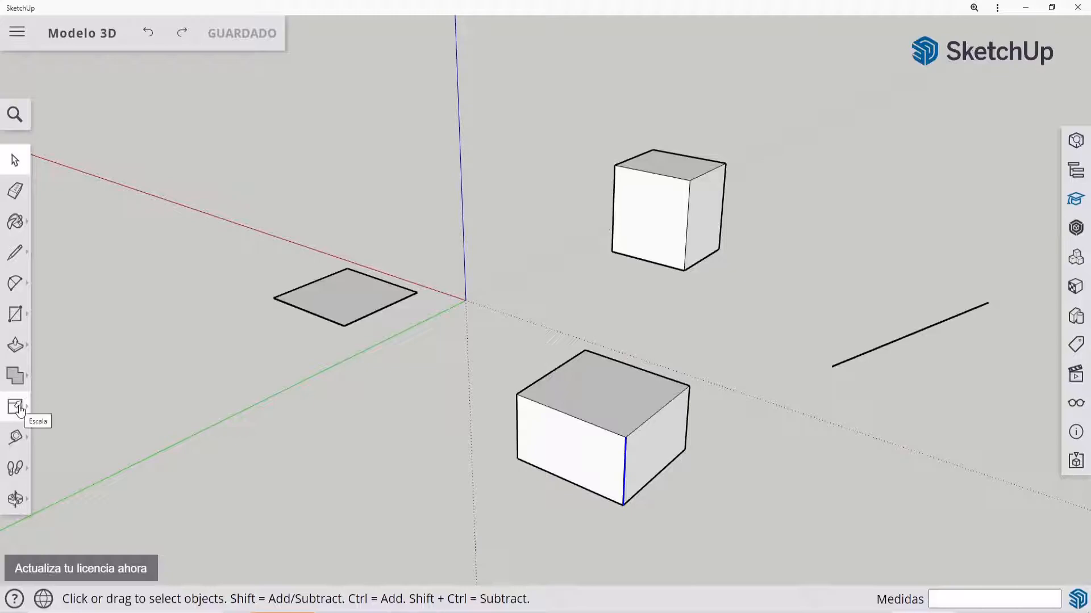
{"action": "left_click", "coordinate": [185, 376]}
Display the Scale handles around the whole flat rectangle to examine them, and deselect it.
{"action": "left_click_drag", "start_coordinate": [219, 200], "coordinate": [439, 364]}
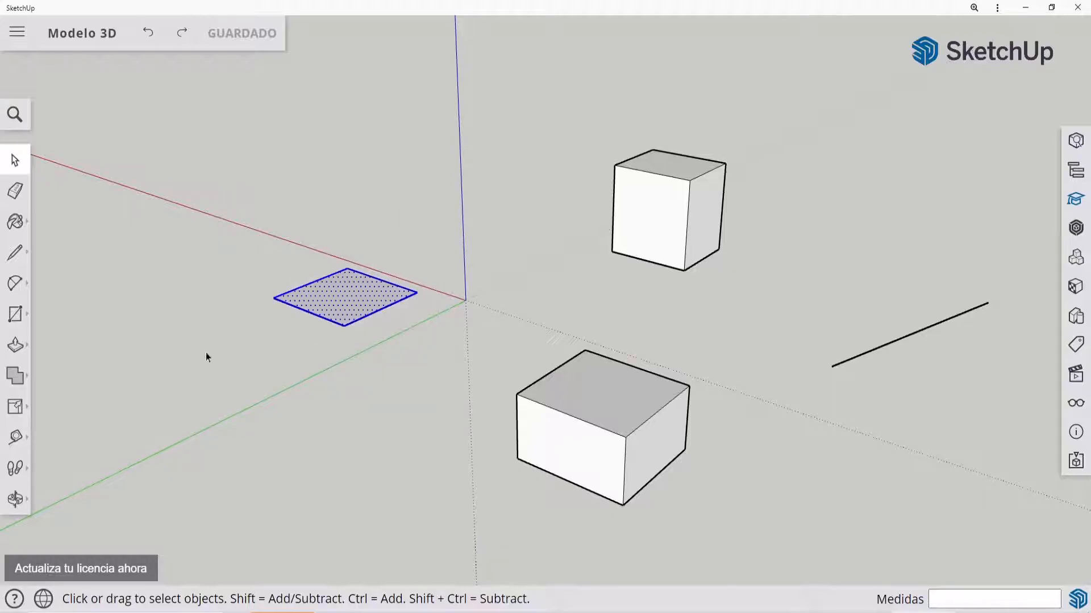
{"action": "left_click", "coordinate": [15, 407]}
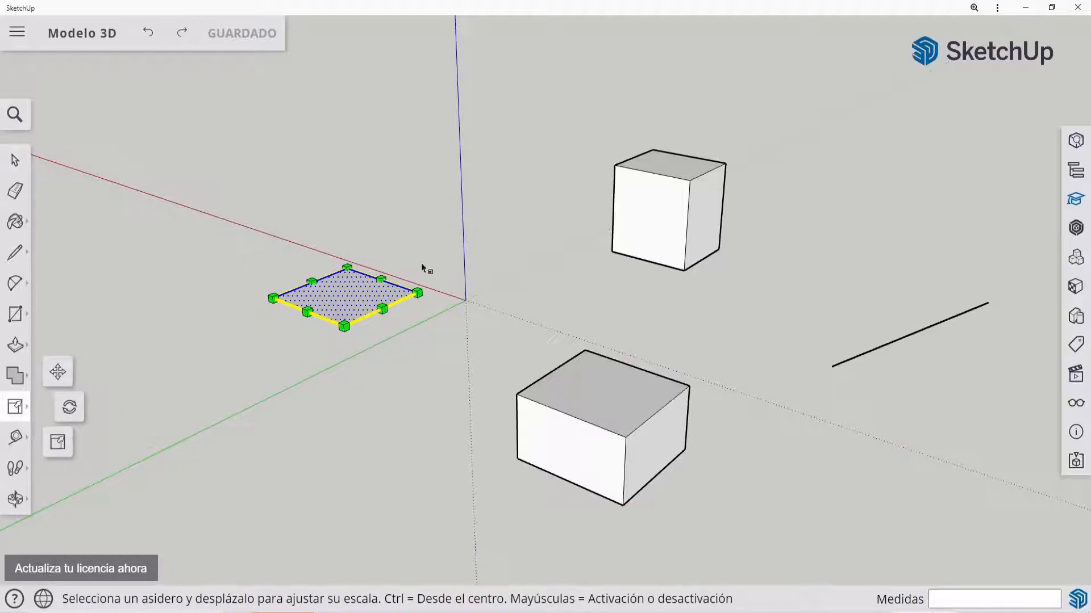
{"action": "left_click", "coordinate": [11, 167]}
{"action": "left_click", "coordinate": [468, 463]}
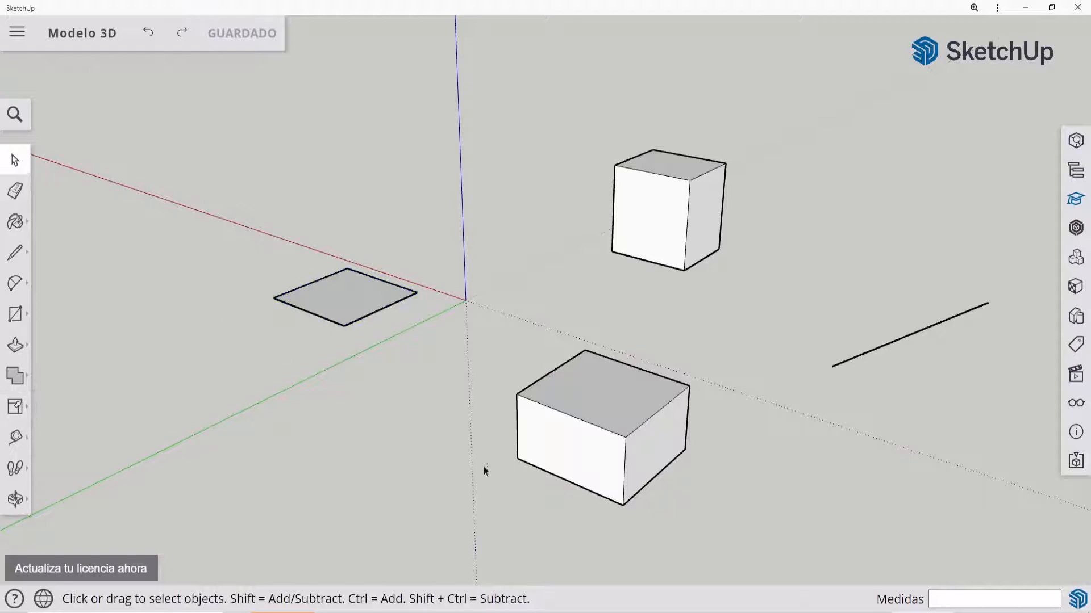
Display the Scale handles around the whole large box to examine them, and deselect it.
{"action": "left_click_drag", "start_coordinate": [715, 521], "coordinate": [477, 340]}
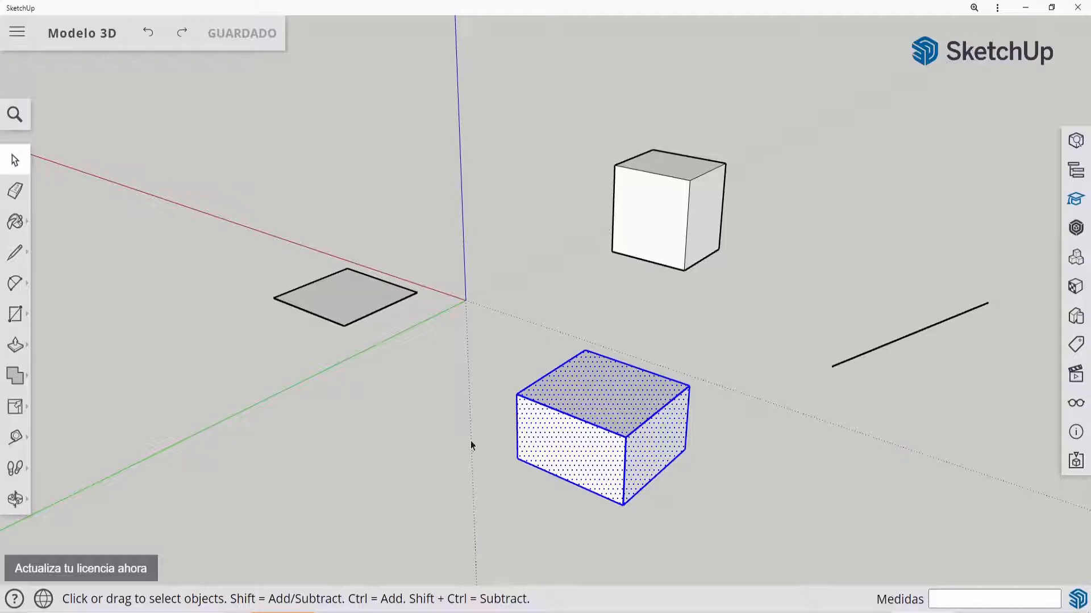
{"action": "left_click", "coordinate": [15, 407]}
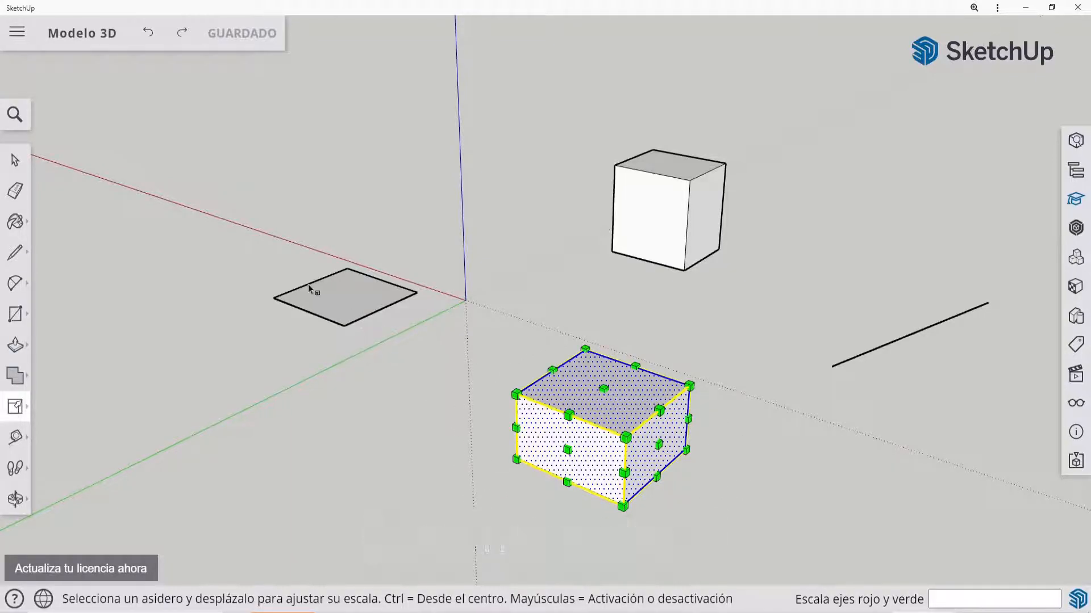
{"action": "left_click", "coordinate": [15, 161]}
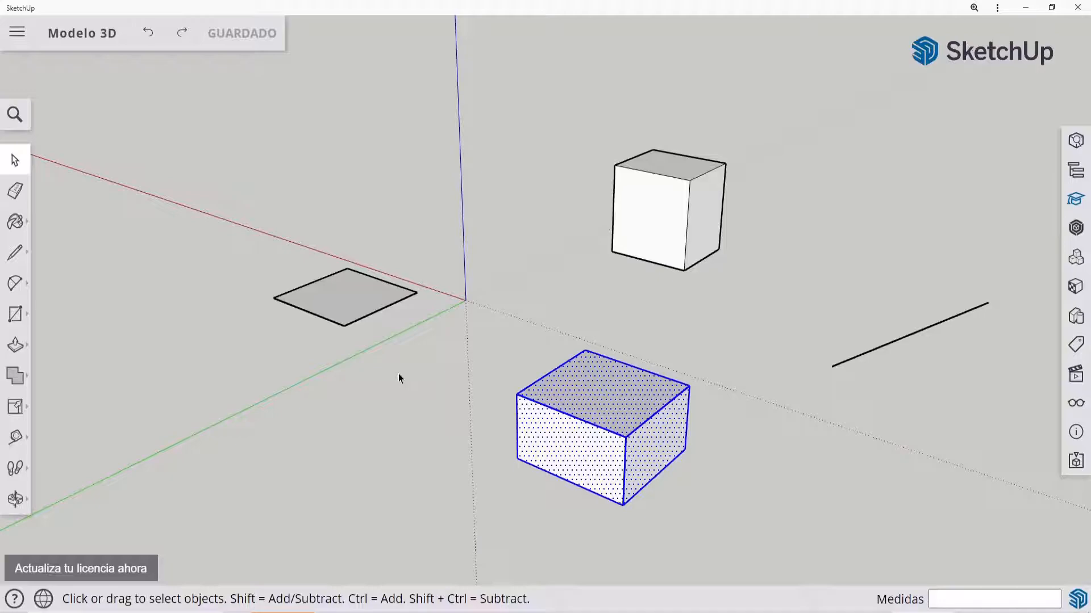
{"action": "left_click", "coordinate": [214, 267]}
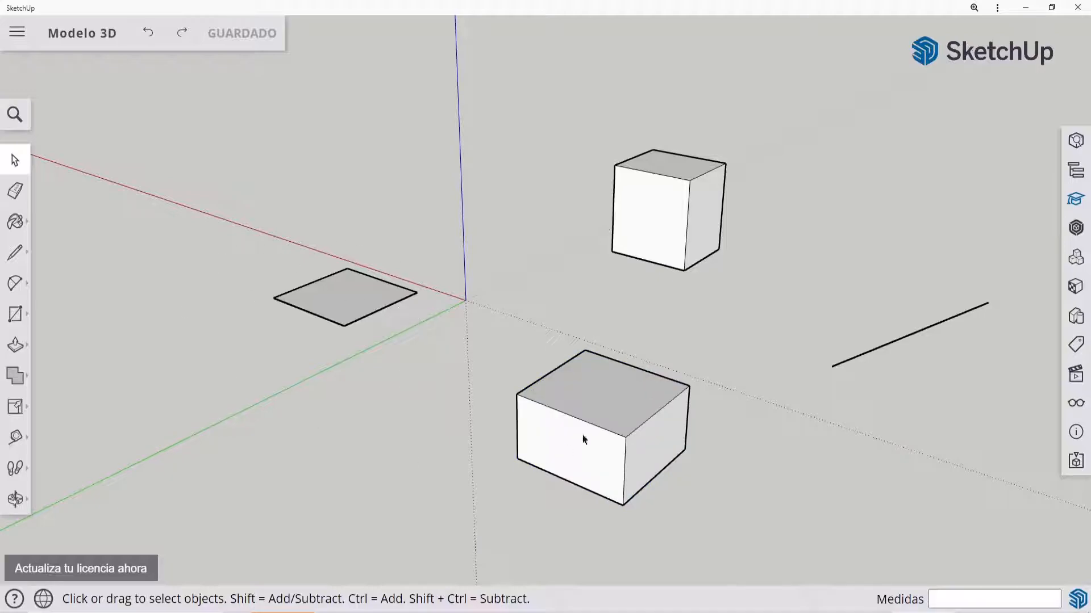
Stretch the flat rectangle with the Scale tool along the green axis, and along the red axis by about 1.13.
{"action": "left_click_drag", "start_coordinate": [195, 214], "coordinate": [423, 367]}
{"action": "left_click", "coordinate": [17, 405]}
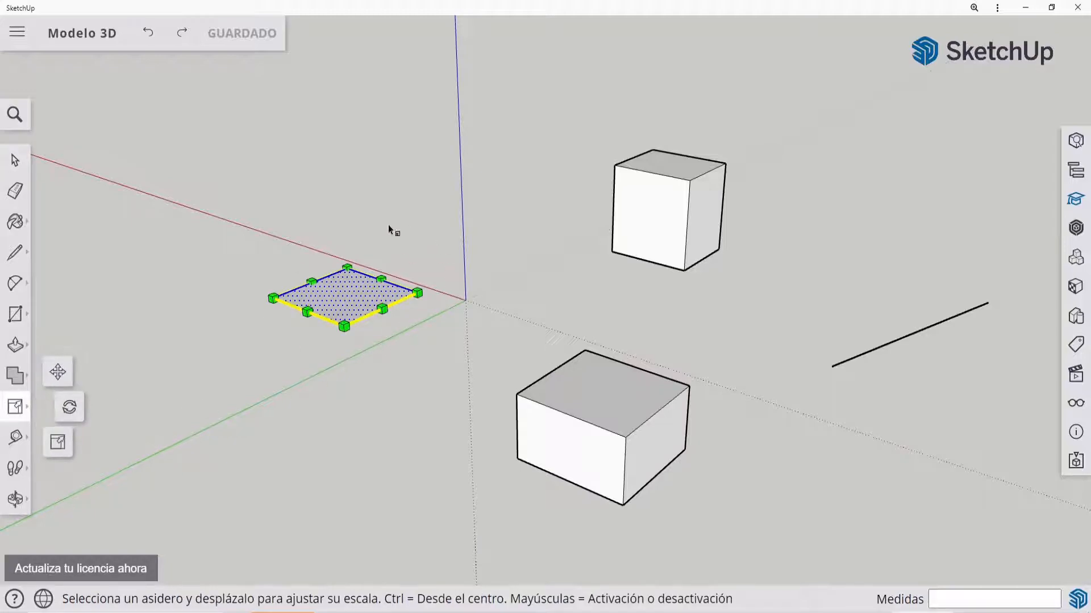
{"action": "left_click_drag", "start_coordinate": [322, 322], "coordinate": [292, 335]}
{"action": "left_click_drag", "start_coordinate": [369, 315], "coordinate": [391, 324]}
Scale the flat rectangle about its center by about 1.82 along the red axis and uniformly by about 0.74.
{"action": "mouse_move", "coordinate": [297, 288]}
{"action": "left_mouse_down"}
{"action": "mouse_move", "coordinate": [182, 243]}
{"action": "mouse_move", "coordinate": [298, 288]}
{"action": "left_mouse_up"}
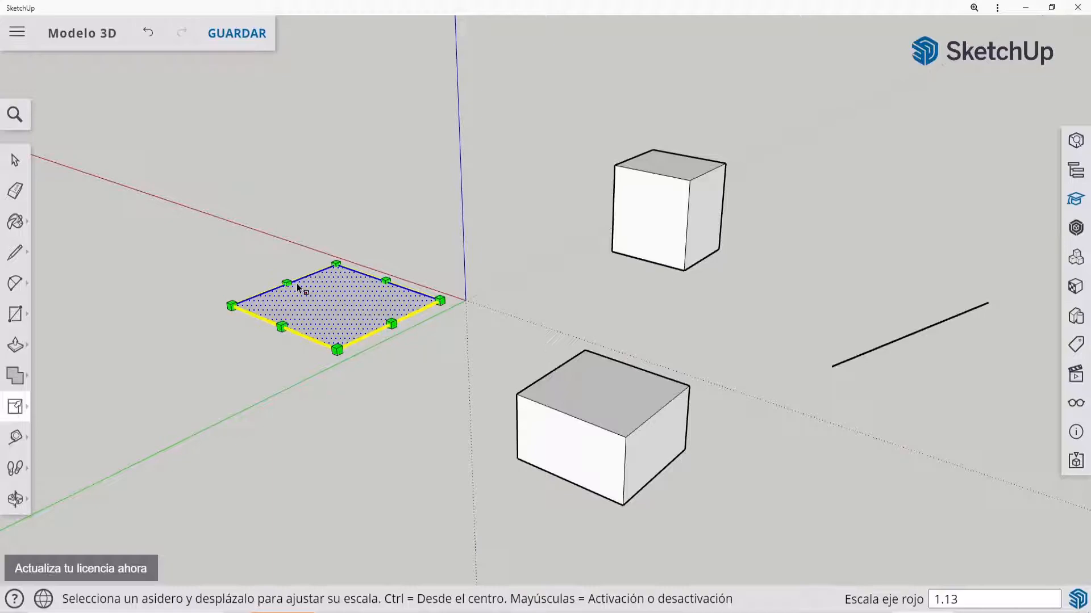
{"action": "left_click_drag", "start_coordinate": [298, 287], "coordinate": [256, 267]}
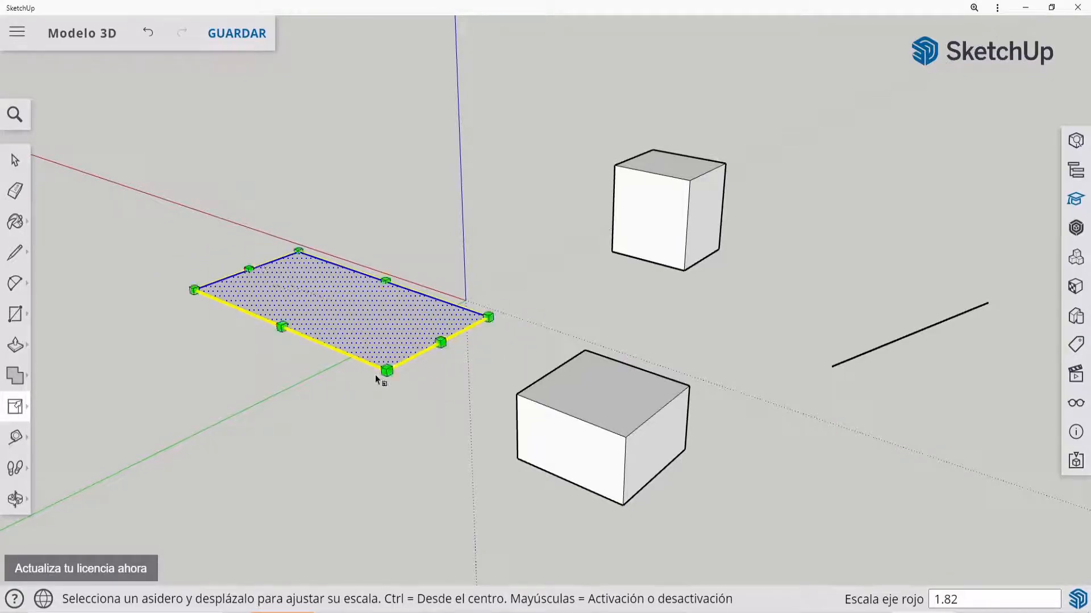
{"action": "left_click_drag", "start_coordinate": [385, 371], "coordinate": [372, 352]}
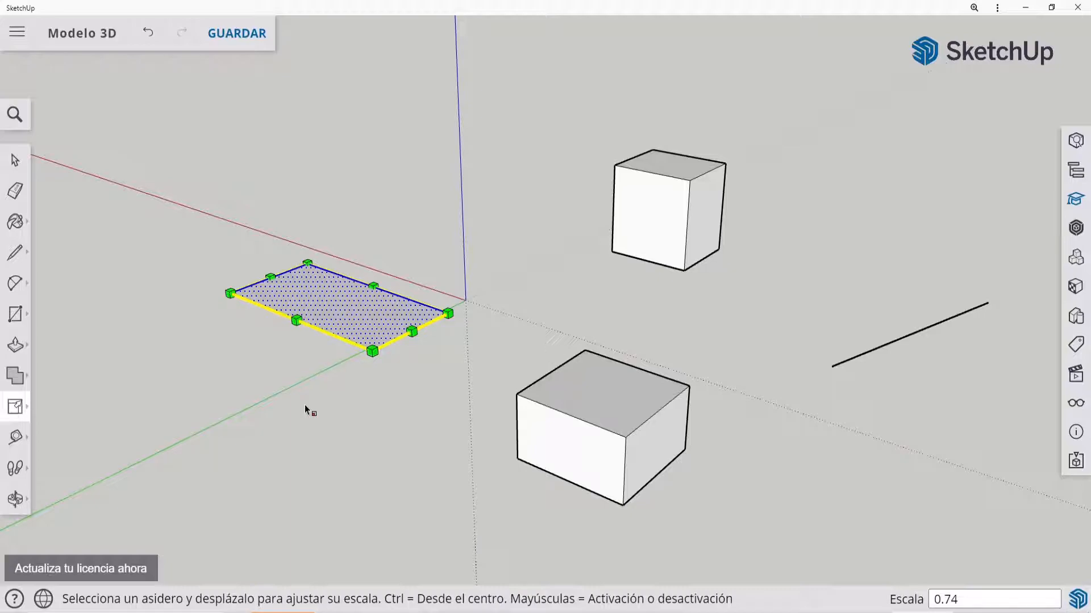
Try enlarging the flat rectangle uniformly by about 1.57 and undo that scaling.
{"action": "mouse_move", "coordinate": [296, 320]}
{"action": "left_mouse_down"}
{"action": "mouse_move", "coordinate": [226, 351]}
{"action": "mouse_move", "coordinate": [310, 325]}
{"action": "mouse_move", "coordinate": [231, 368]}
{"action": "mouse_move", "coordinate": [314, 324]}
{"action": "mouse_move", "coordinate": [203, 392]}
{"action": "mouse_move", "coordinate": [296, 323]}
{"action": "mouse_move", "coordinate": [243, 347]}
{"action": "mouse_move", "coordinate": [307, 317]}
{"action": "mouse_move", "coordinate": [227, 351]}
{"action": "mouse_move", "coordinate": [280, 323]}
{"action": "mouse_move", "coordinate": [216, 360]}
{"action": "mouse_move", "coordinate": [307, 316]}
{"action": "mouse_move", "coordinate": [210, 358]}
{"action": "mouse_move", "coordinate": [312, 314]}
{"action": "mouse_move", "coordinate": [207, 358]}
{"action": "mouse_move", "coordinate": [294, 316]}
{"action": "mouse_move", "coordinate": [284, 336]}
{"action": "left_mouse_up"}
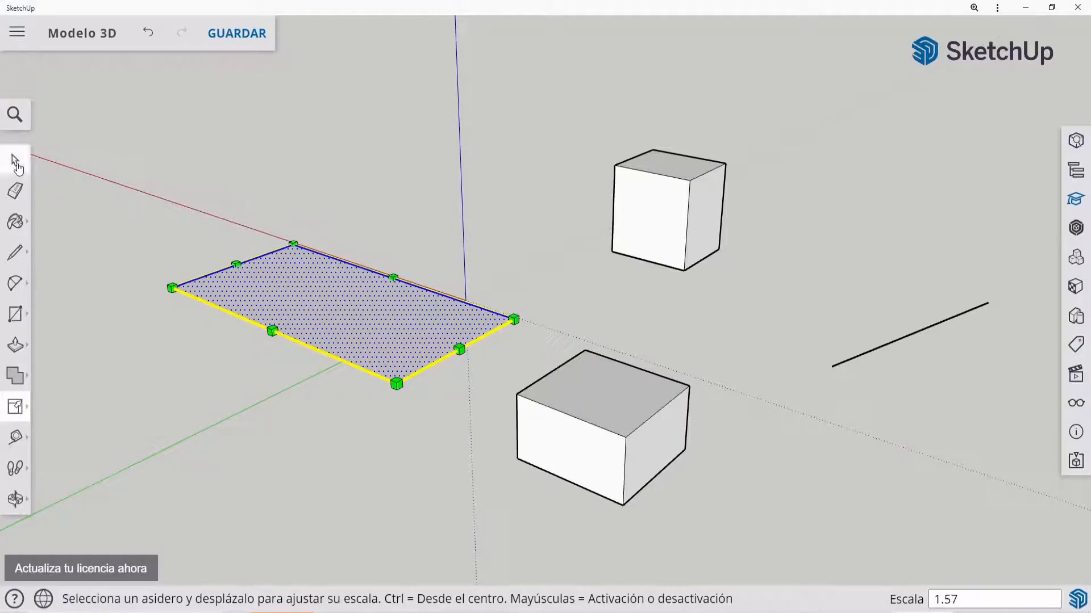
{"action": "key", "text": "ctrl+z"}
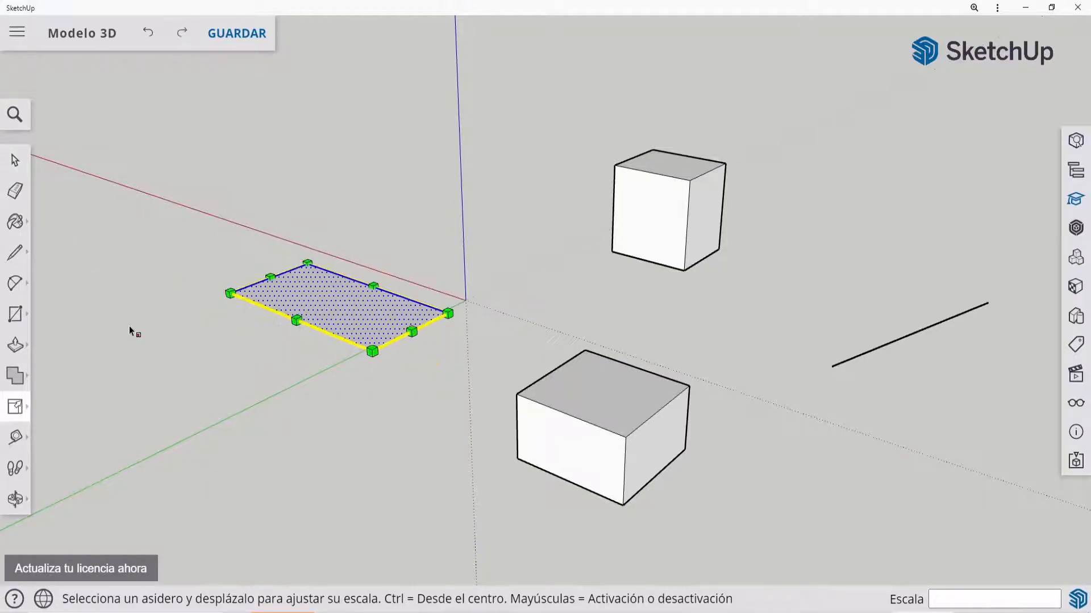
{"action": "key", "text": "space"}
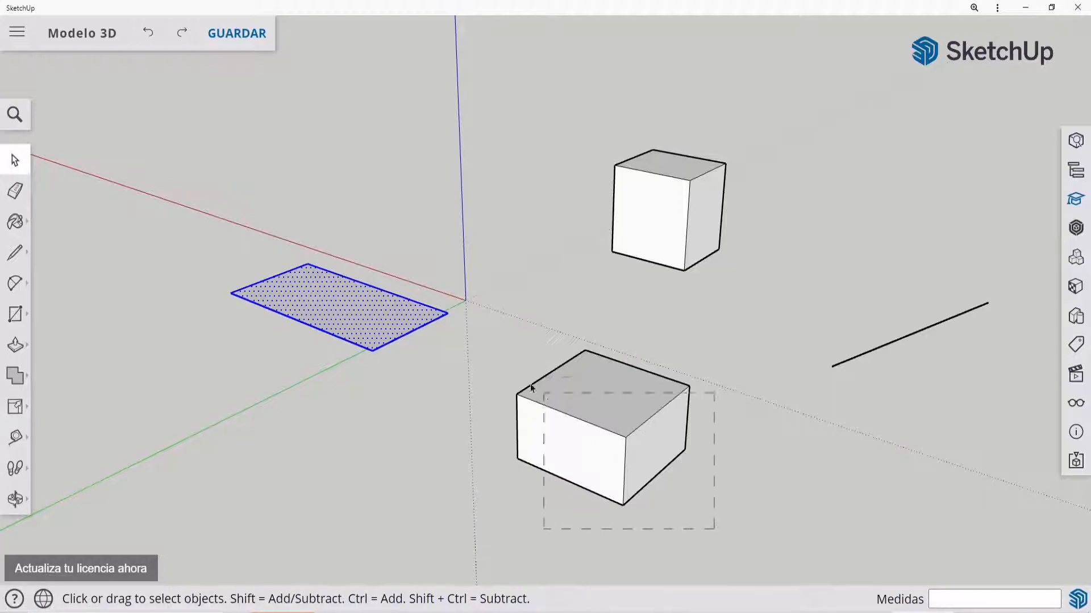
Enlarge the whole large box uniformly about its center with the Scale tool and deselect it.
{"action": "left_click_drag", "start_coordinate": [485, 335], "coordinate": [484, 334]}
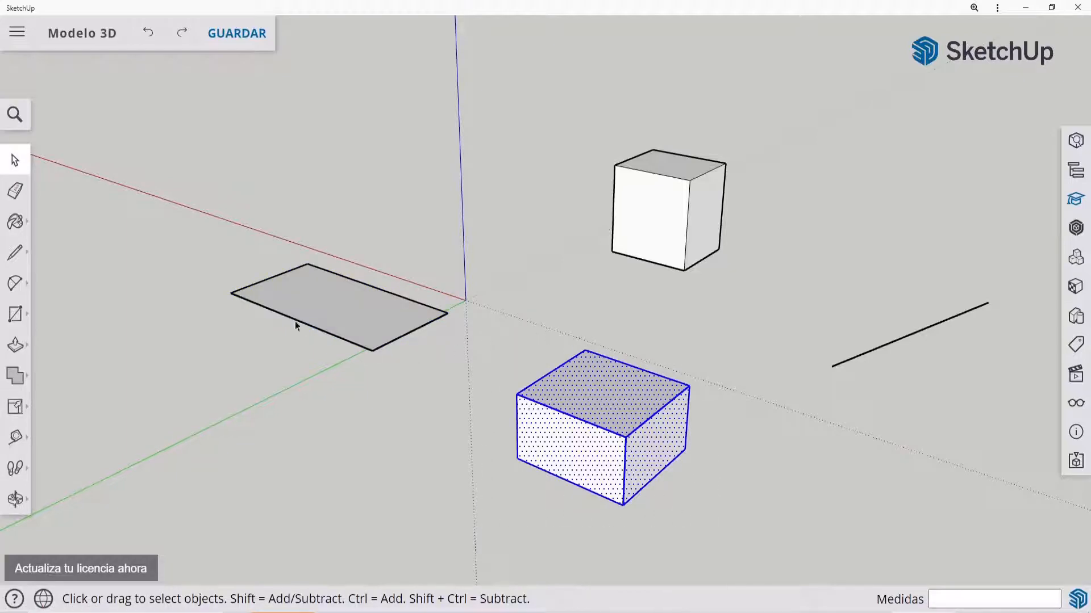
{"action": "left_click", "coordinate": [17, 407]}
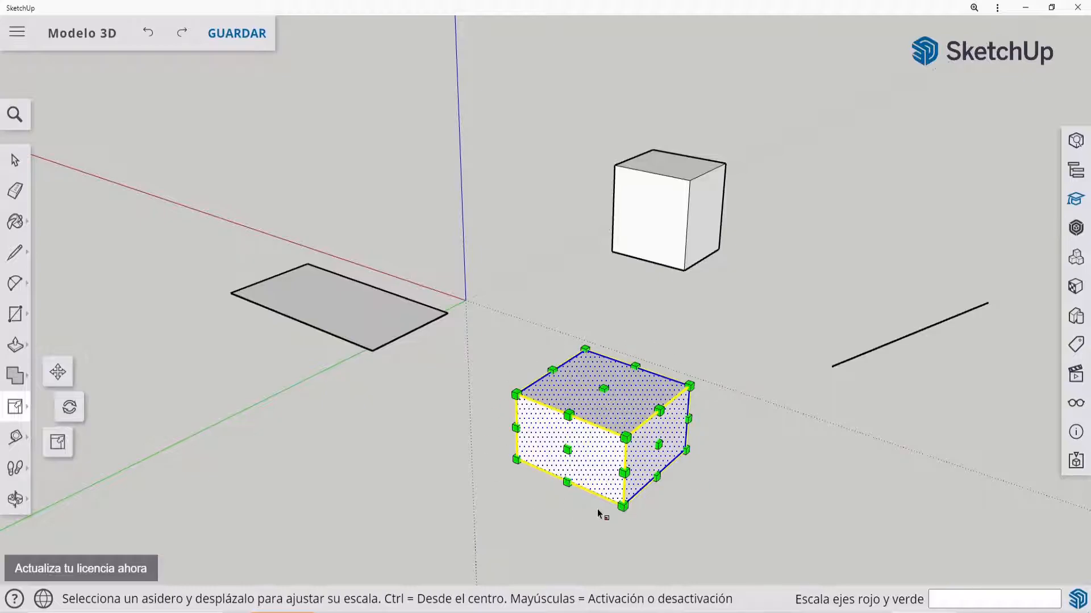
{"action": "left_click_drag", "start_coordinate": [567, 450], "coordinate": [626, 436]}
{"action": "mouse_move", "coordinate": [553, 369]}
{"action": "left_mouse_down"}
{"action": "mouse_move", "coordinate": [502, 342]}
{"action": "mouse_move", "coordinate": [562, 373]}
{"action": "left_mouse_up"}
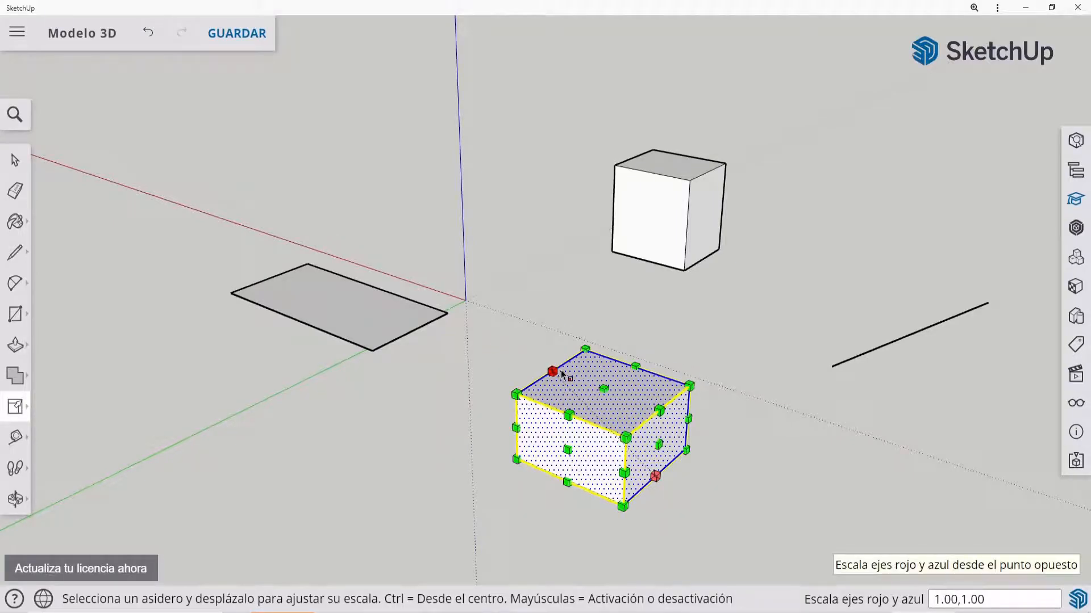
{"action": "mouse_move", "coordinate": [666, 413]}
{"action": "left_mouse_down"}
{"action": "mouse_move", "coordinate": [726, 427]}
{"action": "mouse_move", "coordinate": [700, 411]}
{"action": "mouse_move", "coordinate": [659, 410]}
{"action": "mouse_move", "coordinate": [740, 430]}
{"action": "mouse_move", "coordinate": [657, 391]}
{"action": "mouse_move", "coordinate": [760, 449]}
{"action": "mouse_move", "coordinate": [665, 406]}
{"action": "mouse_move", "coordinate": [723, 433]}
{"action": "mouse_move", "coordinate": [675, 392]}
{"action": "mouse_move", "coordinate": [721, 417]}
{"action": "mouse_move", "coordinate": [674, 391]}
{"action": "mouse_move", "coordinate": [699, 402]}
{"action": "mouse_move", "coordinate": [672, 405]}
{"action": "mouse_move", "coordinate": [723, 397]}
{"action": "mouse_move", "coordinate": [680, 401]}
{"action": "mouse_move", "coordinate": [731, 423]}
{"action": "mouse_move", "coordinate": [654, 392]}
{"action": "mouse_move", "coordinate": [682, 404]}
{"action": "mouse_move", "coordinate": [721, 396]}
{"action": "mouse_move", "coordinate": [684, 405]}
{"action": "left_mouse_up"}
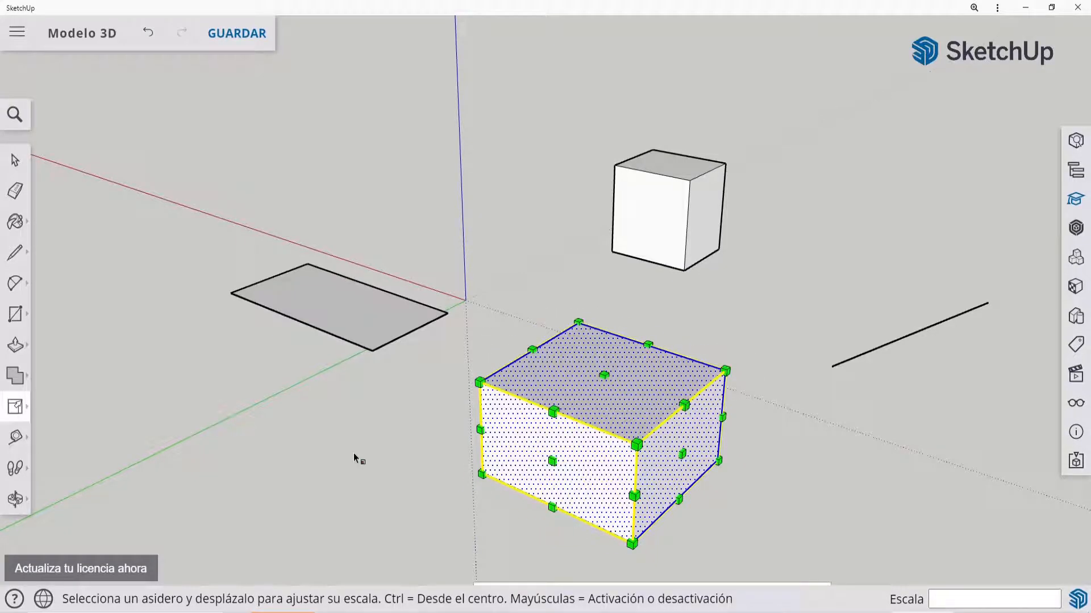
{"action": "left_click", "coordinate": [15, 163]}
{"action": "left_click", "coordinate": [194, 210]}
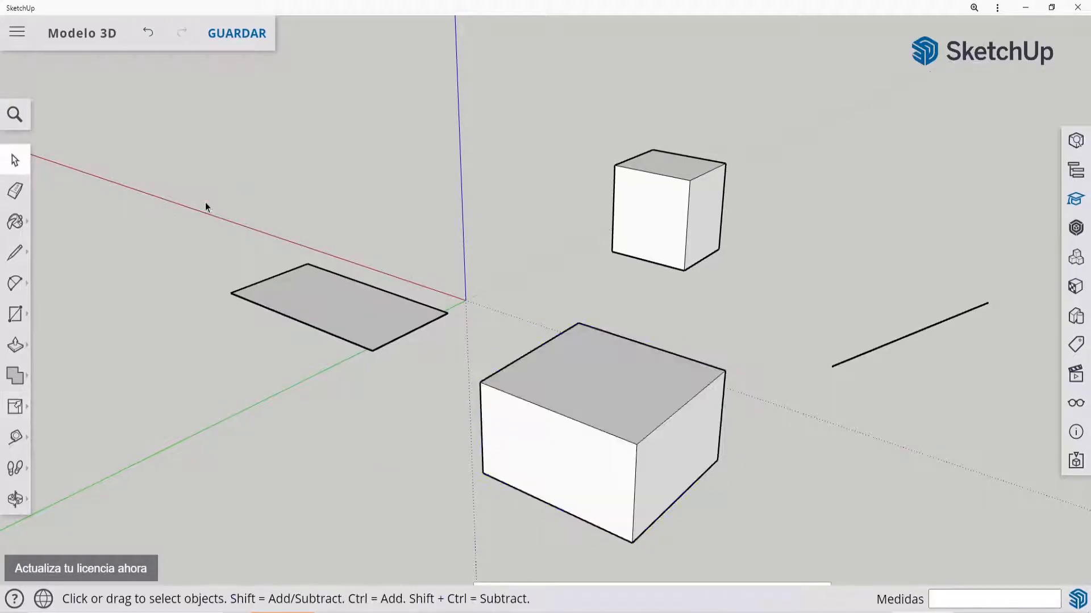
Select the flat rectangle and the enlarged box one after the other, and clear the selection.
{"action": "left_click_drag", "start_coordinate": [192, 208], "coordinate": [461, 378]}
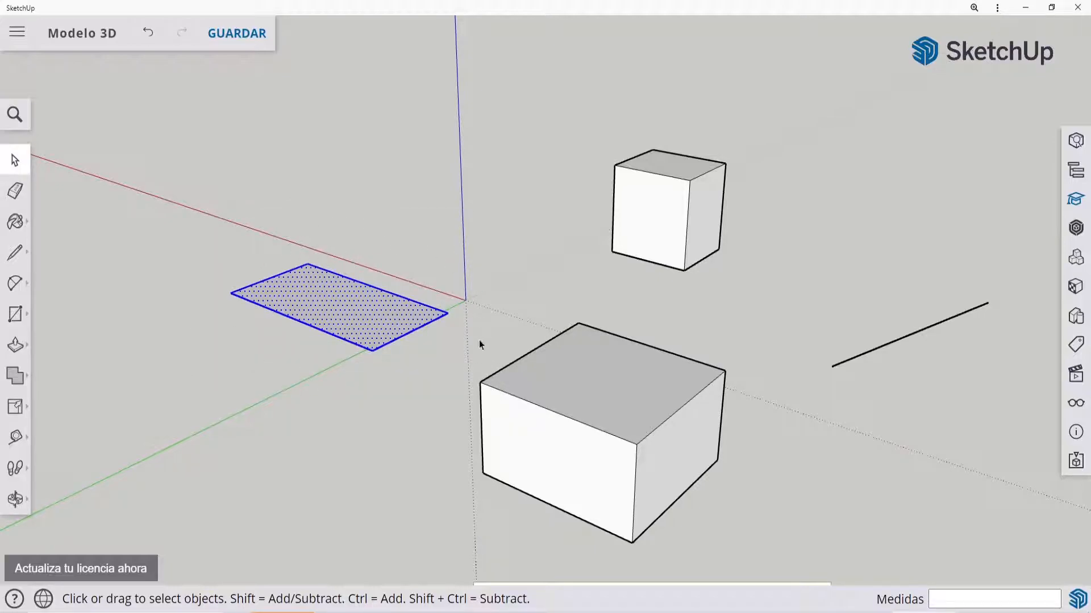
{"action": "left_click", "coordinate": [483, 502]}
{"action": "left_click_drag", "start_coordinate": [755, 550], "coordinate": [455, 299]}
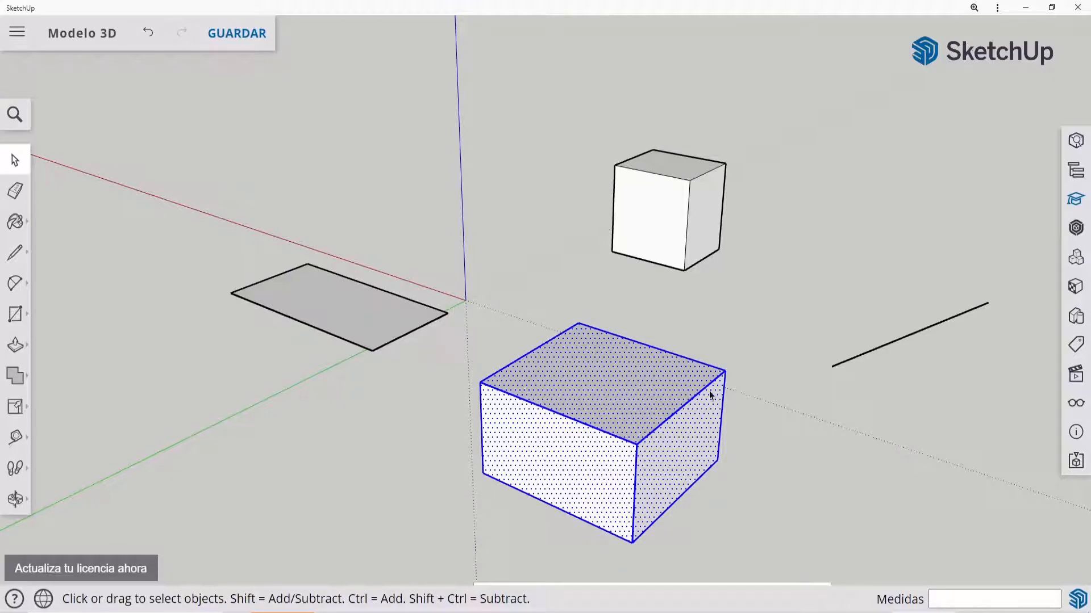
{"action": "left_click", "coordinate": [781, 531]}
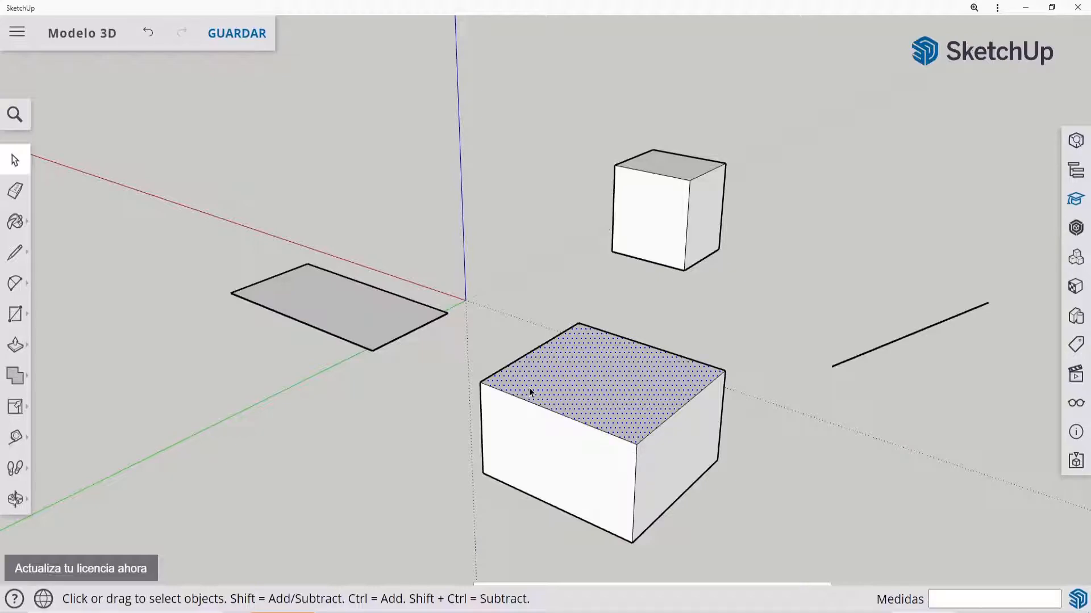
Widen the large box's top face at both ends along the red axis and stretch it by about 1.34 along the green axis.
{"action": "left_click", "coordinate": [16, 407]}
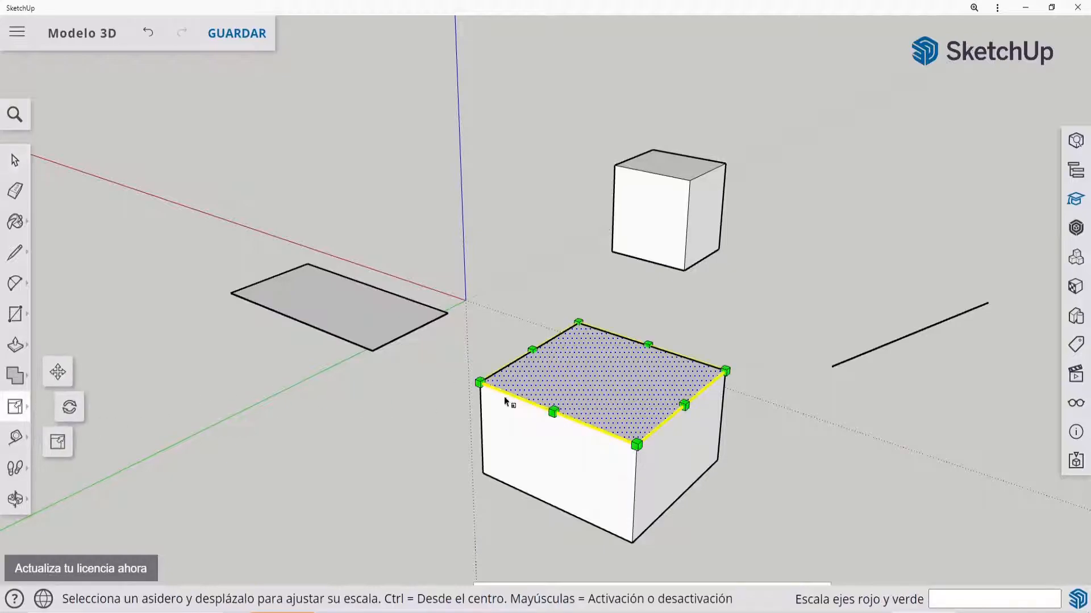
{"action": "mouse_move", "coordinate": [551, 412]}
{"action": "left_mouse_down"}
{"action": "mouse_move", "coordinate": [487, 458]}
{"action": "mouse_move", "coordinate": [553, 414]}
{"action": "left_mouse_up"}
{"action": "left_click_drag", "start_coordinate": [683, 405], "coordinate": [753, 430]}
{"action": "left_click_drag", "start_coordinate": [532, 351], "coordinate": [472, 324]}
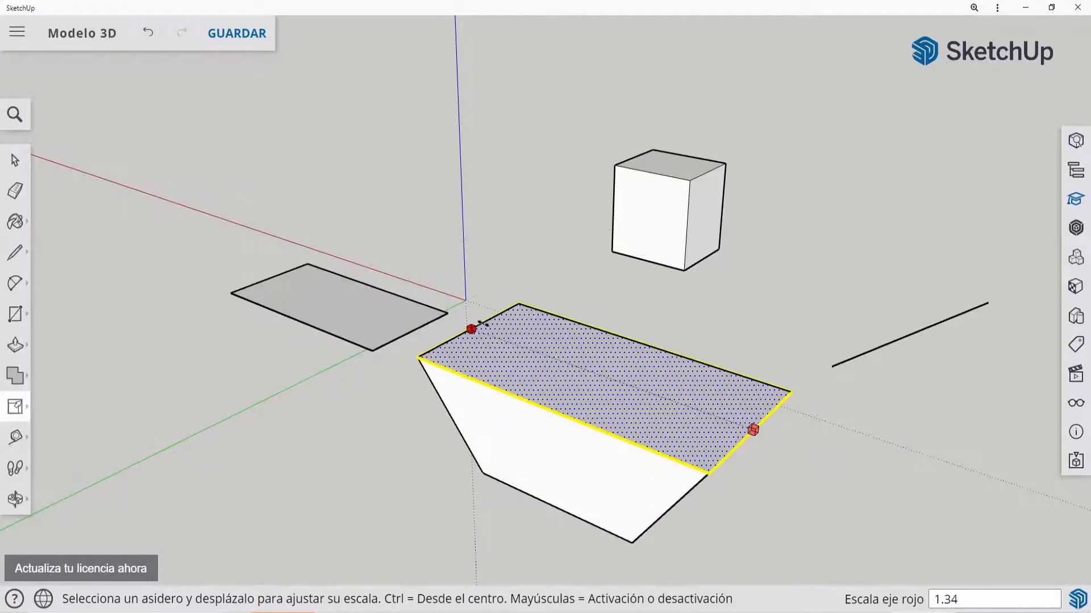
{"action": "middle_click_drag", "start_coordinate": [348, 470], "coordinate": [353, 436]}
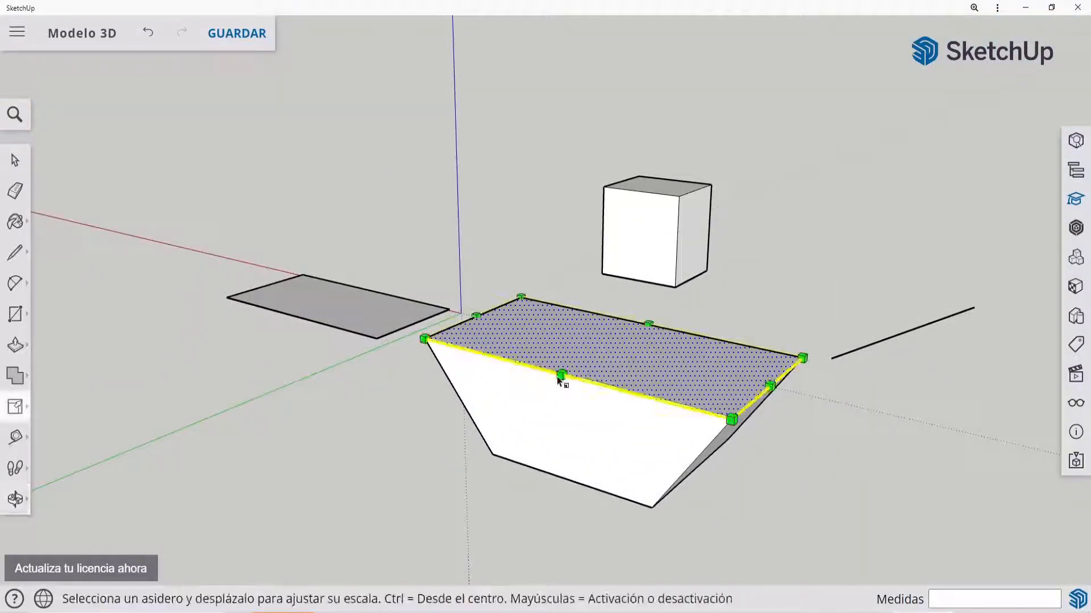
{"action": "left_click_drag", "start_coordinate": [561, 374], "coordinate": [455, 395]}
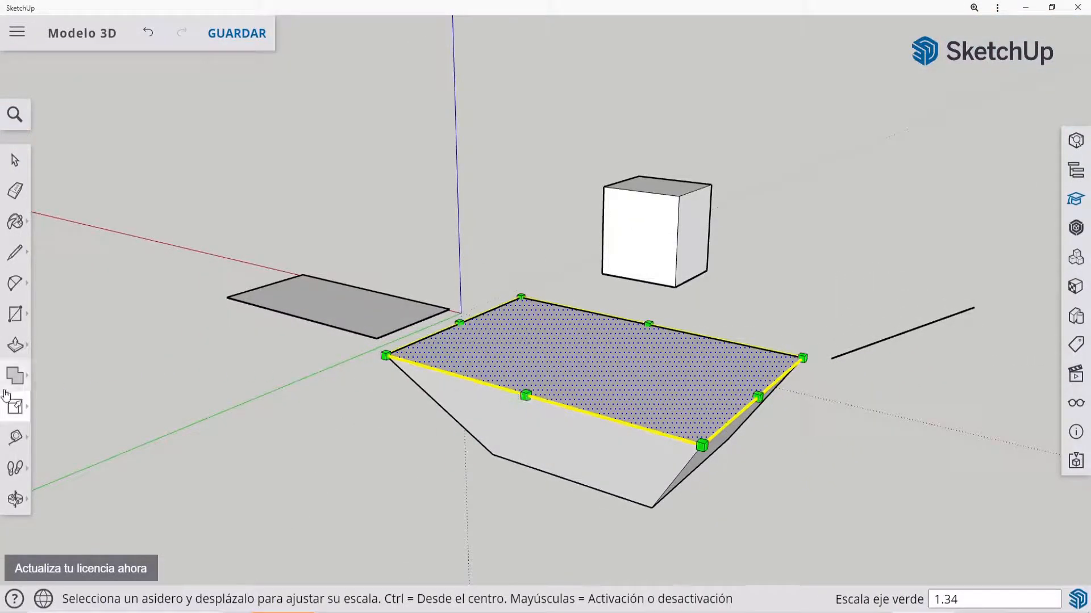
Select the sloping front face of the large solid and bring up its Scale handles.
{"action": "left_click", "coordinate": [15, 160]}
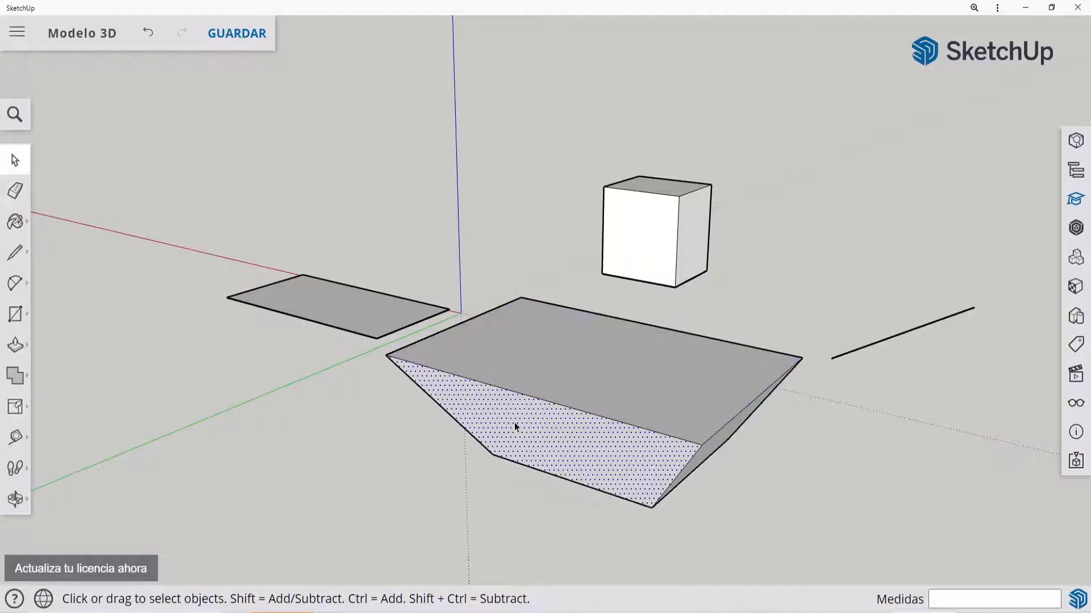
{"action": "left_click", "coordinate": [25, 413]}
{"action": "mouse_move", "coordinate": [544, 380]}
{"action": "left_mouse_down"}
{"action": "mouse_move", "coordinate": [545, 309]}
{"action": "mouse_move", "coordinate": [547, 375]}
{"action": "mouse_move", "coordinate": [544, 361]}
{"action": "left_mouse_up"}
{"action": "key", "text": "o"}
{"action": "left_click_drag", "start_coordinate": [228, 447], "coordinate": [734, 425]}
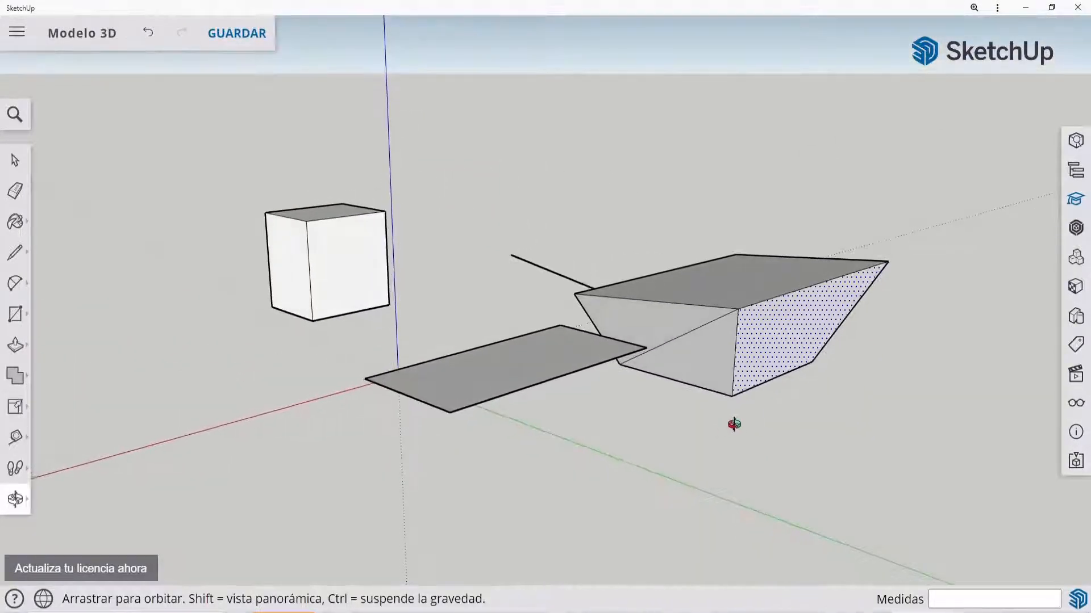
{"action": "key", "text": "s"}
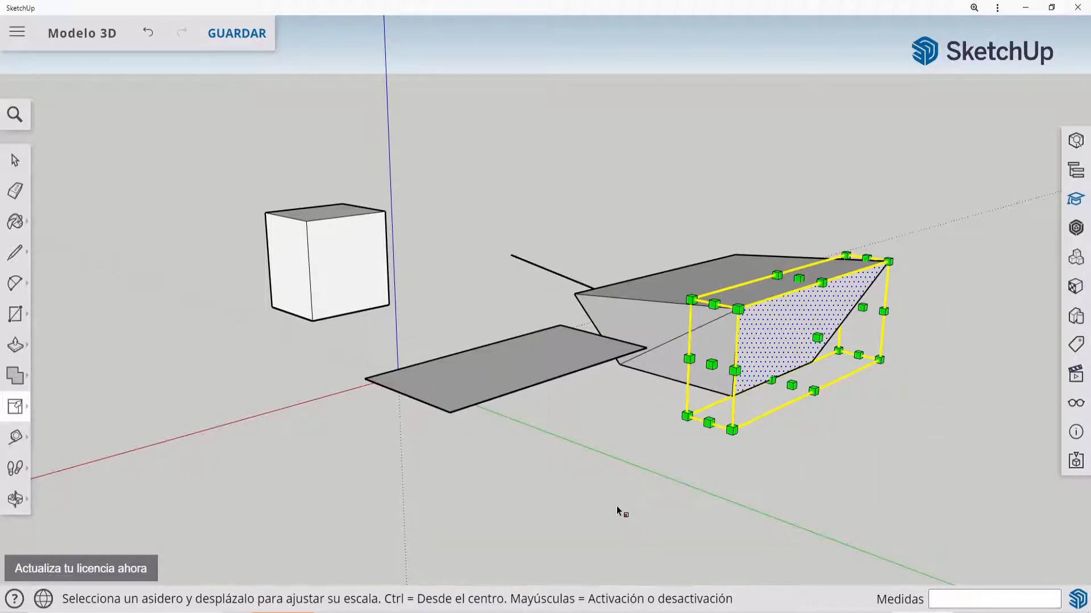
Examine the Scale bounding box and handles of the sloping face from several viewing angles.
{"action": "key", "text": "o"}
{"action": "left_click_drag", "start_coordinate": [499, 529], "coordinate": [409, 516]}
{"action": "key", "text": "s"}
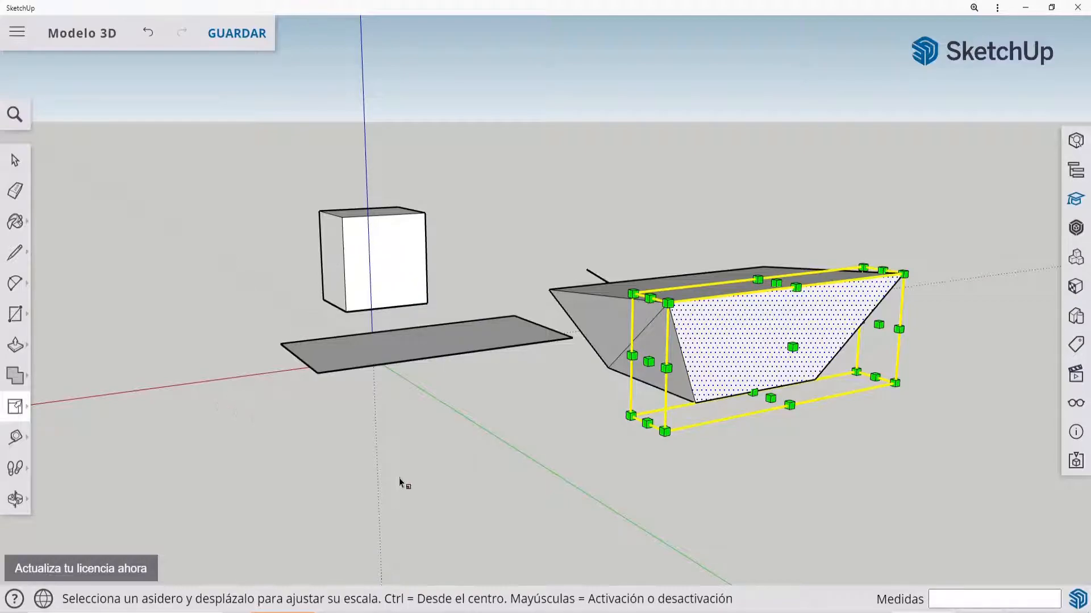
{"action": "key", "text": "o"}
{"action": "mouse_move", "coordinate": [348, 480]}
{"action": "left_mouse_down"}
{"action": "mouse_move", "coordinate": [509, 482]}
{"action": "mouse_move", "coordinate": [278, 484]}
{"action": "mouse_move", "coordinate": [331, 492]}
{"action": "left_mouse_up"}
{"action": "key", "text": "s"}
{"action": "key", "text": "o"}
{"action": "left_click_drag", "start_coordinate": [825, 491], "coordinate": [517, 496]}
{"action": "key", "text": "s"}
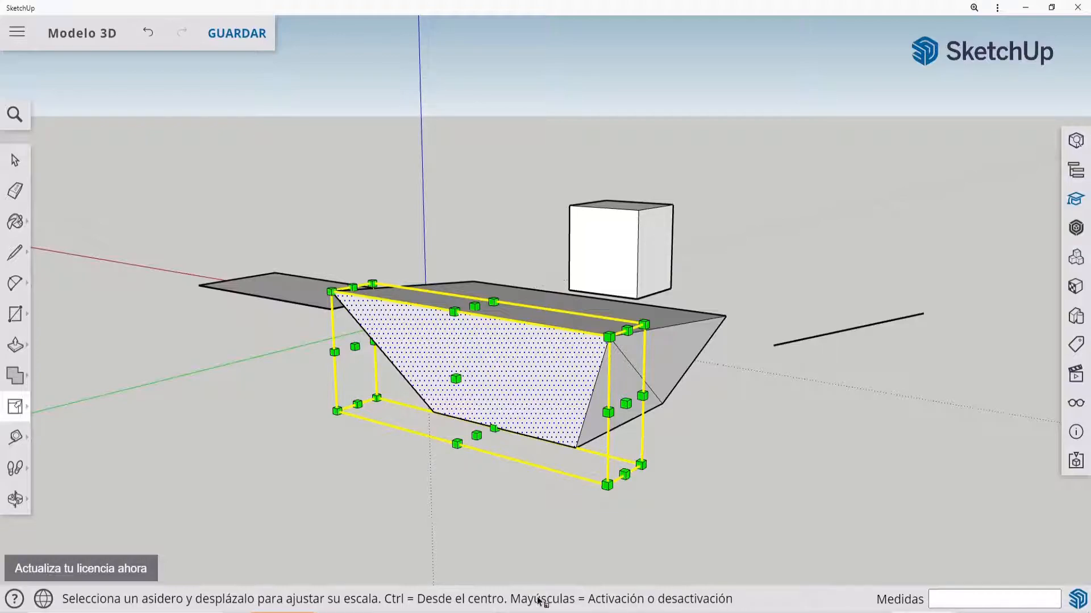
Open the Instructor help for the Scale tool to review its operation and modifier options, and close it.
{"action": "left_click", "coordinate": [1076, 200]}
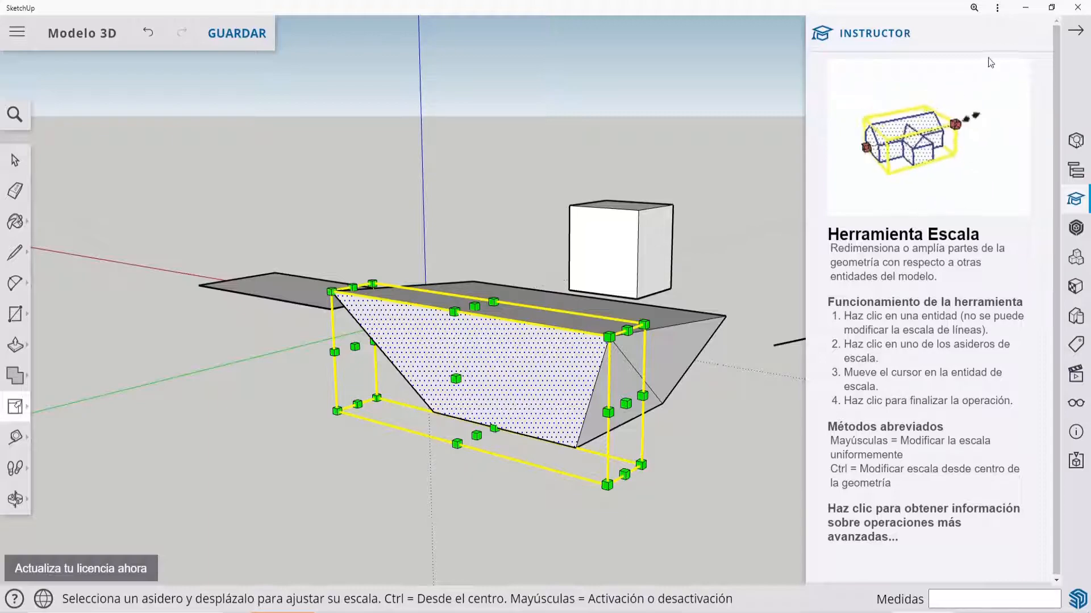
{"action": "left_click", "coordinate": [1037, 37]}
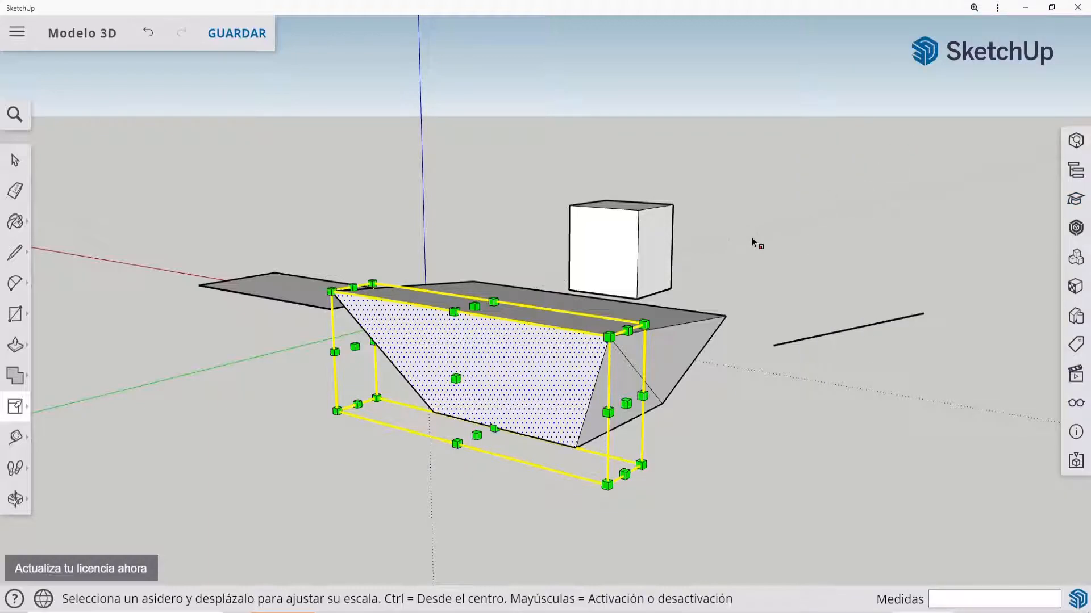